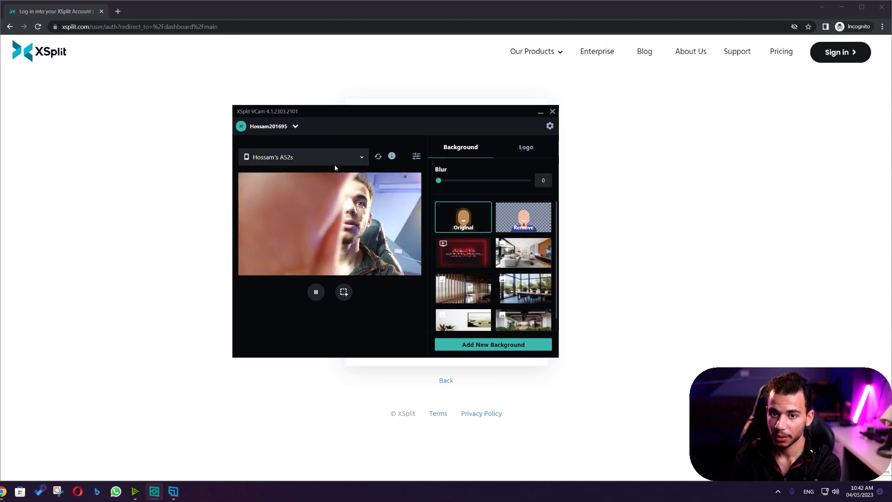
Switch the camera source to USB Video Device and remove the background from the webcam video.
{"action": "left_click", "coordinate": [295, 253]}
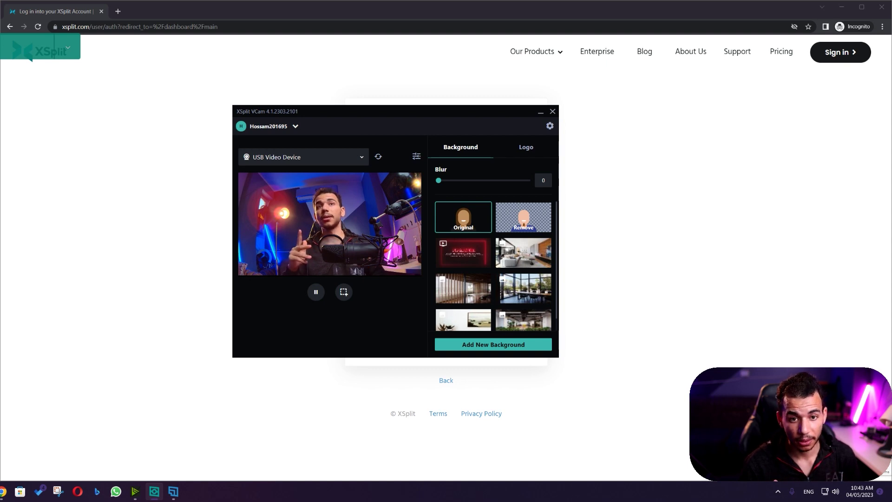
{"action": "left_click", "coordinate": [517, 214]}
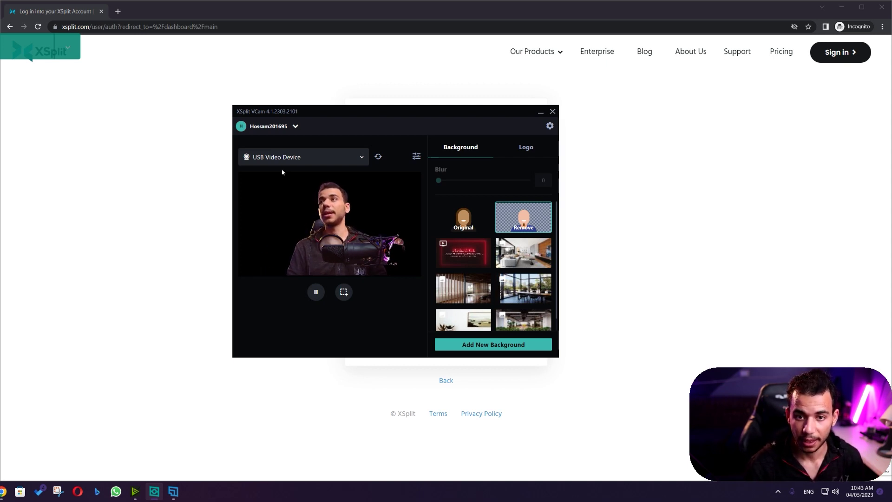
{"action": "left_click", "coordinate": [295, 160]}
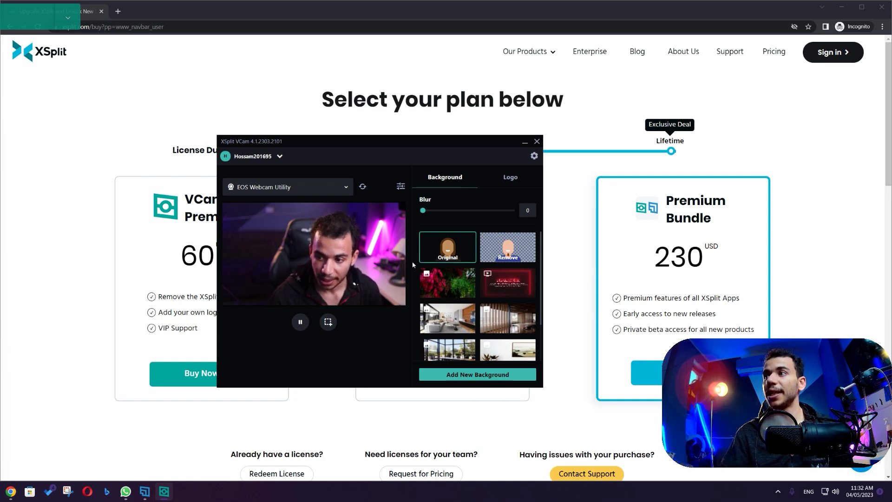
{"action": "left_click", "coordinate": [485, 251]}
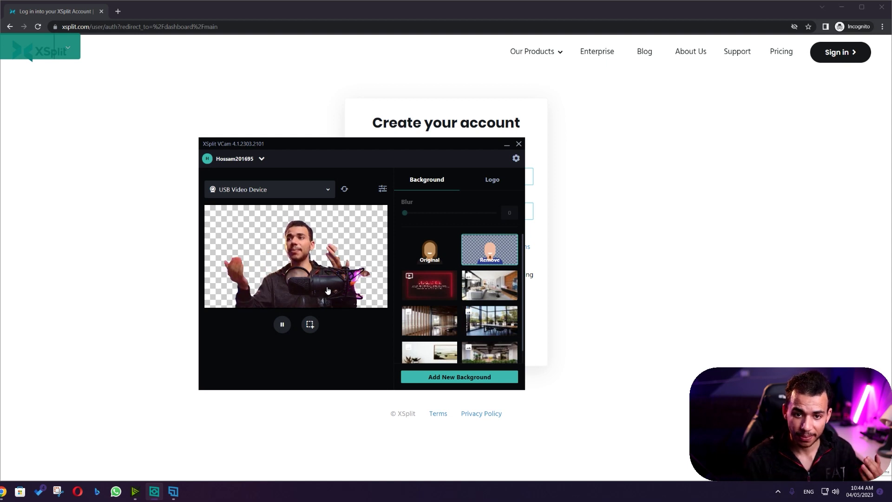
Try the built-in living room, wood-slat, glass-walled, white wall and plant-filled office images as the webcam background.
{"action": "scroll", "coordinate": [412, 270], "scroll_direction": "down", "scroll_amount": 1}
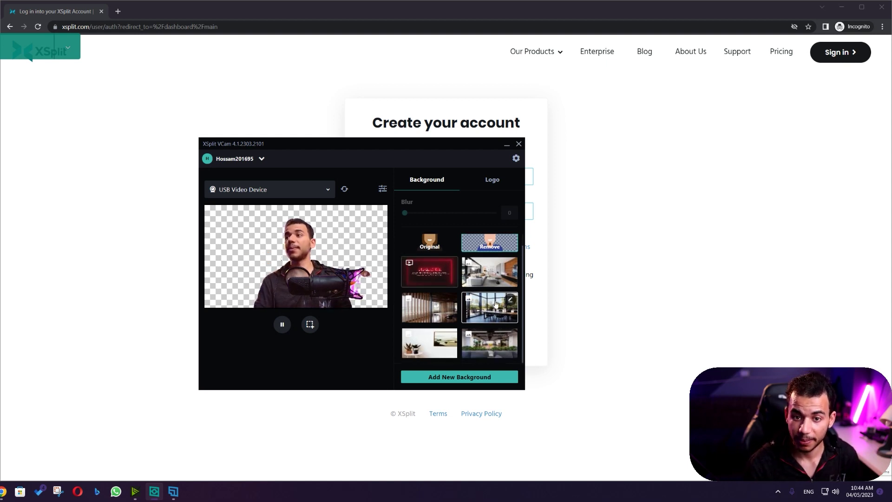
{"action": "left_click", "coordinate": [480, 282]}
{"action": "left_click", "coordinate": [441, 304]}
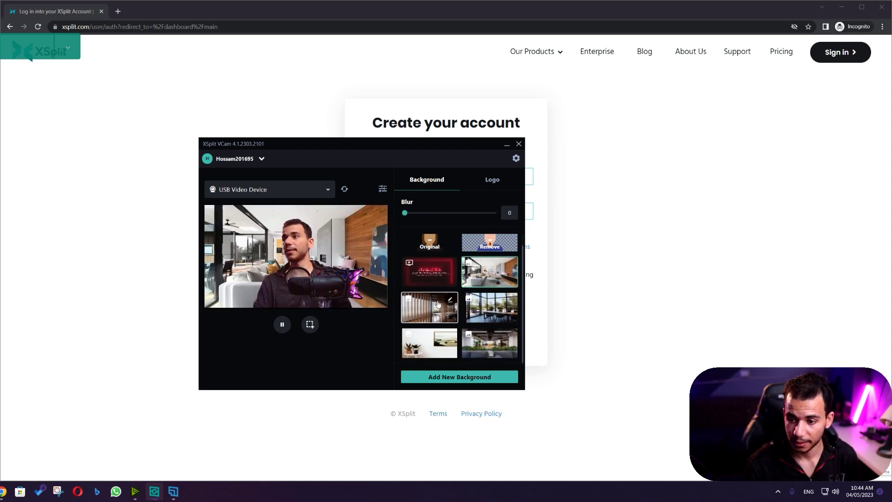
{"action": "left_click", "coordinate": [492, 316]}
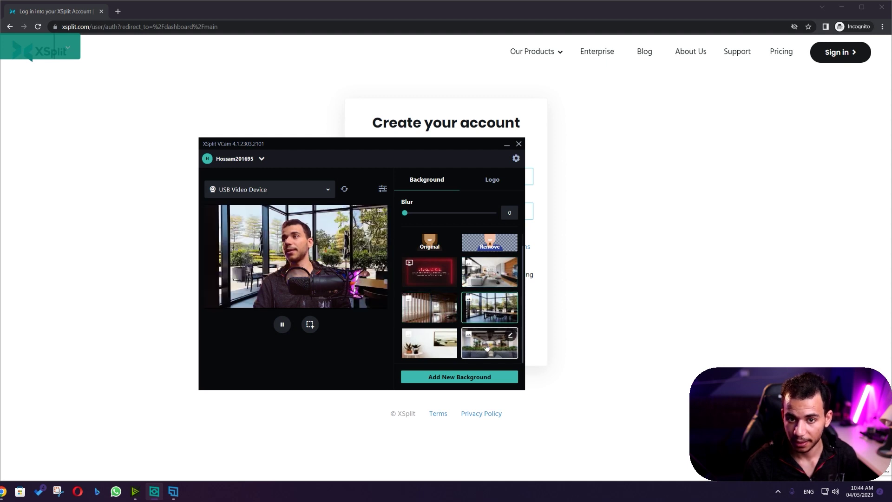
{"action": "left_click", "coordinate": [427, 347]}
{"action": "left_click", "coordinate": [491, 347]}
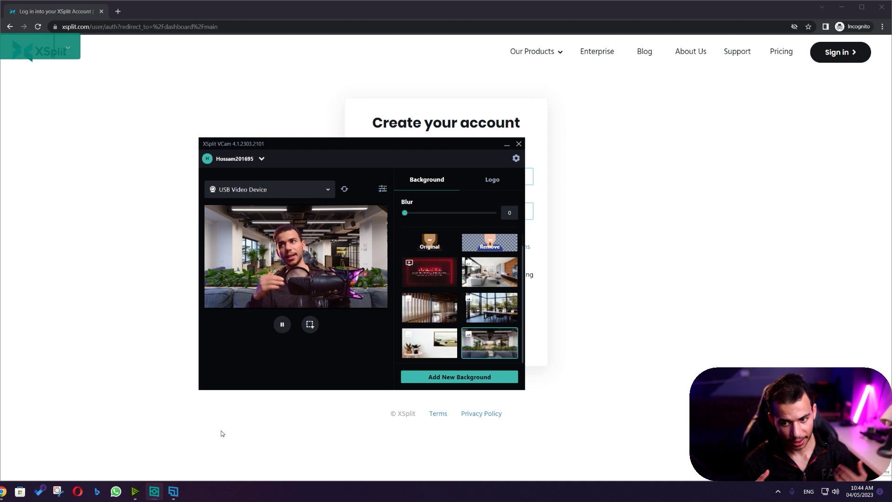
{"action": "scroll", "coordinate": [411, 360], "scroll_direction": "down", "scroll_amount": 1}
{"action": "scroll", "coordinate": [425, 365], "scroll_direction": "up", "scroll_amount": 1}
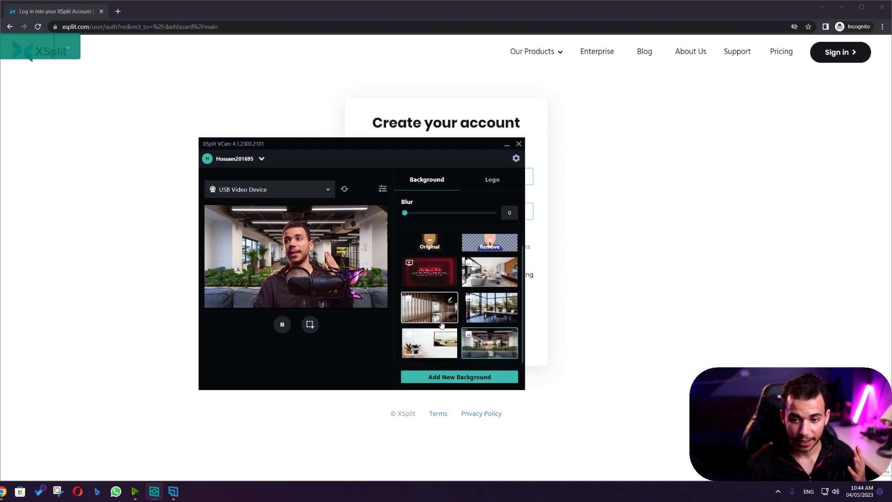
{"action": "left_click", "coordinate": [439, 379]}
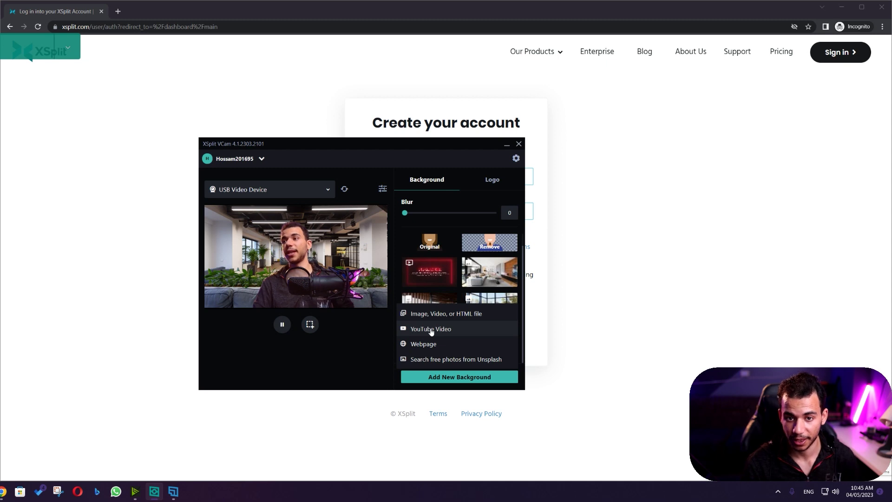
{"action": "left_click", "coordinate": [113, 10]}
{"action": "left_click", "coordinate": [89, 26]}
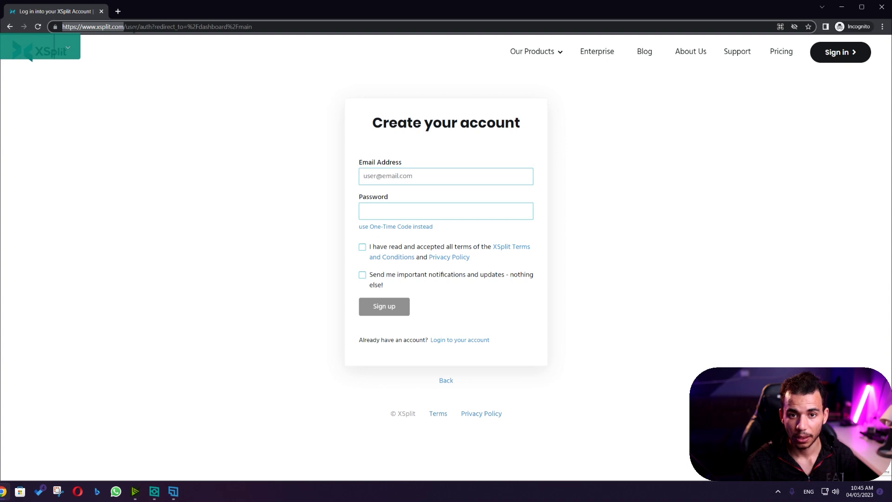
{"action": "key", "text": "alt+Tab"}
{"action": "left_click", "coordinate": [433, 344]}
{"action": "type", "text": "https://www.xsplit.com/"}
{"action": "left_click", "coordinate": [470, 376]}
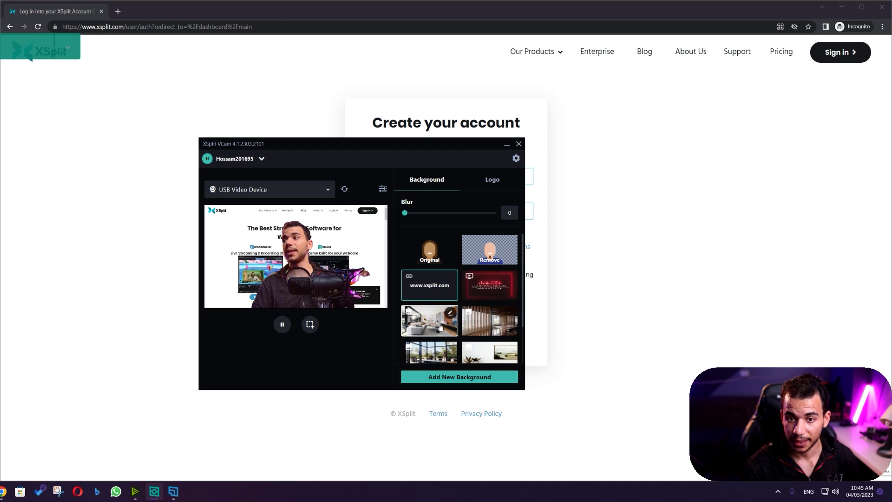
Apply the red YouTube video background and edit it with Zoom 48, Move X -1, Move Y -1 and a color adjustment.
{"action": "left_click", "coordinate": [491, 290]}
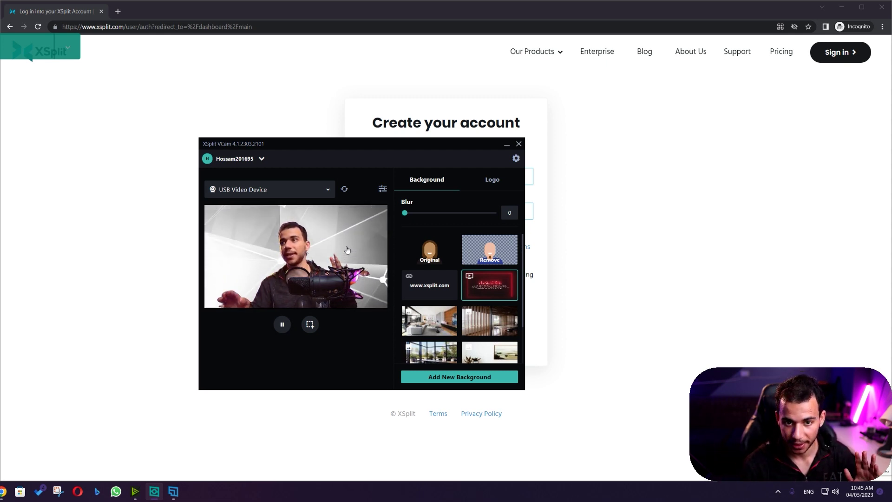
{"action": "mouse_move", "coordinate": [504, 286]}
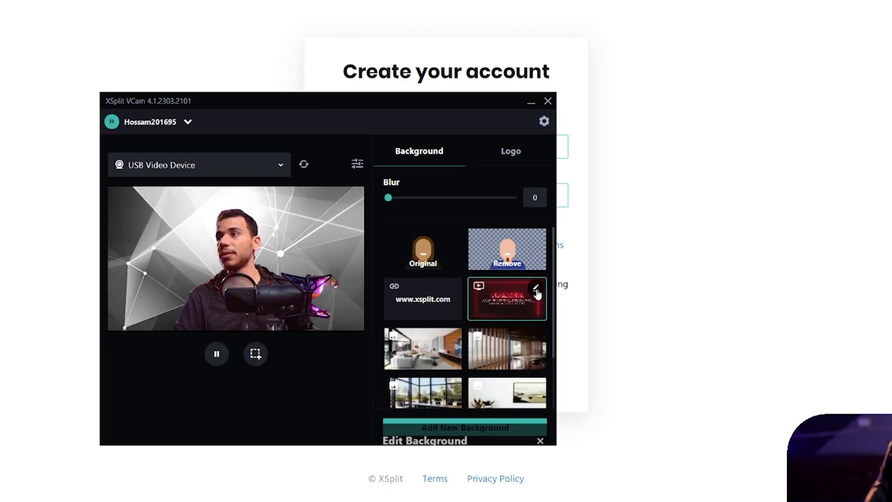
{"action": "left_click", "coordinate": [536, 290]}
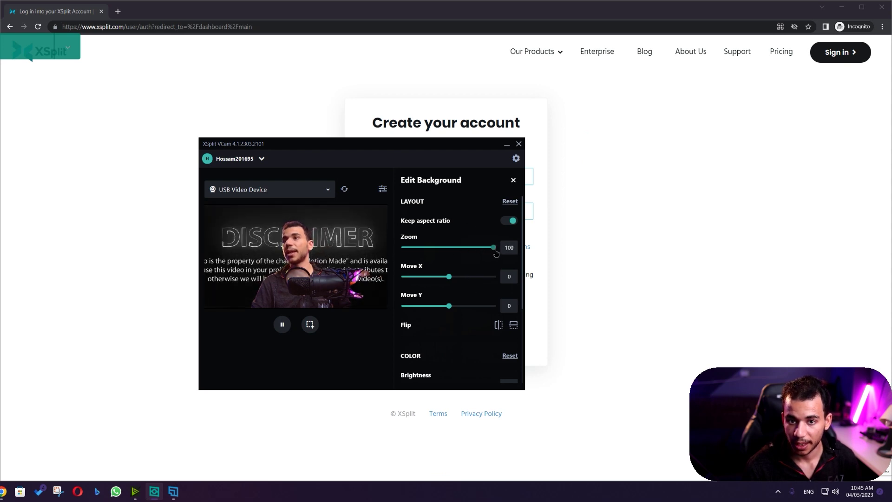
{"action": "left_click_drag", "start_coordinate": [448, 250], "coordinate": [448, 308]}
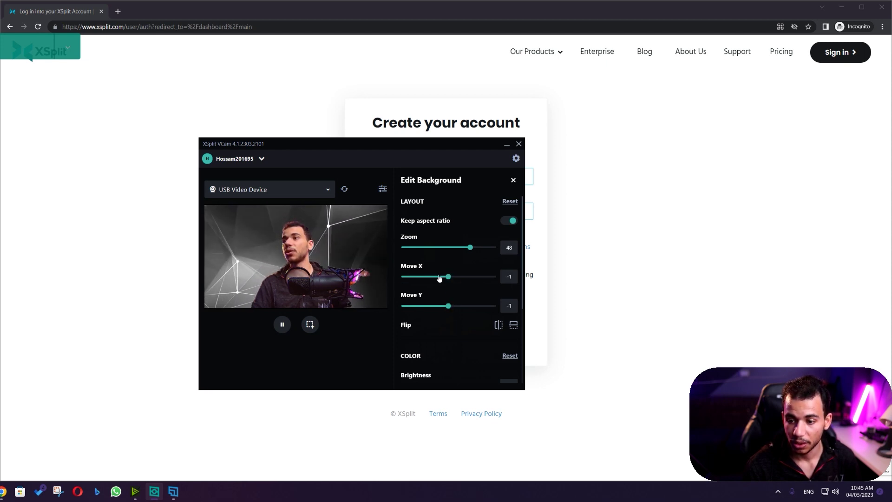
{"action": "scroll", "coordinate": [439, 277], "scroll_direction": "down", "scroll_amount": 4}
{"action": "left_click_drag", "start_coordinate": [408, 367], "coordinate": [449, 366]}
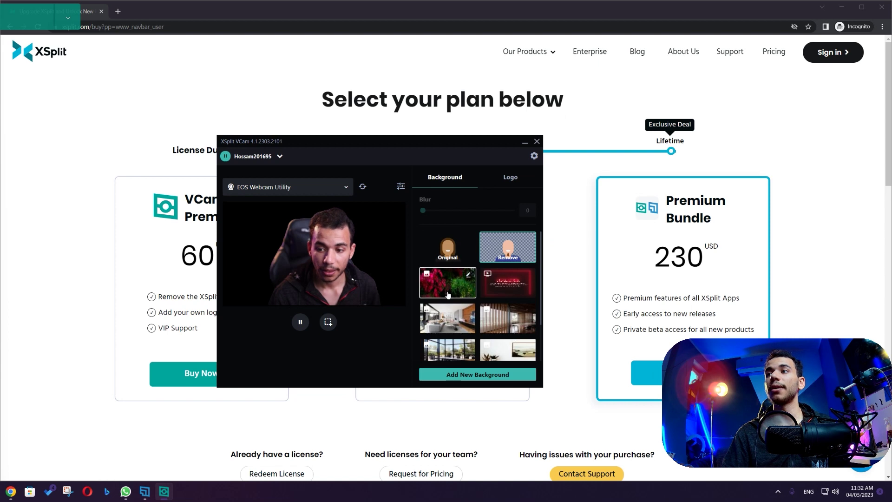
Try the flower, living room, glass-walled and office backgrounds, ending with the red YouTube video background.
{"action": "left_click", "coordinate": [447, 294]}
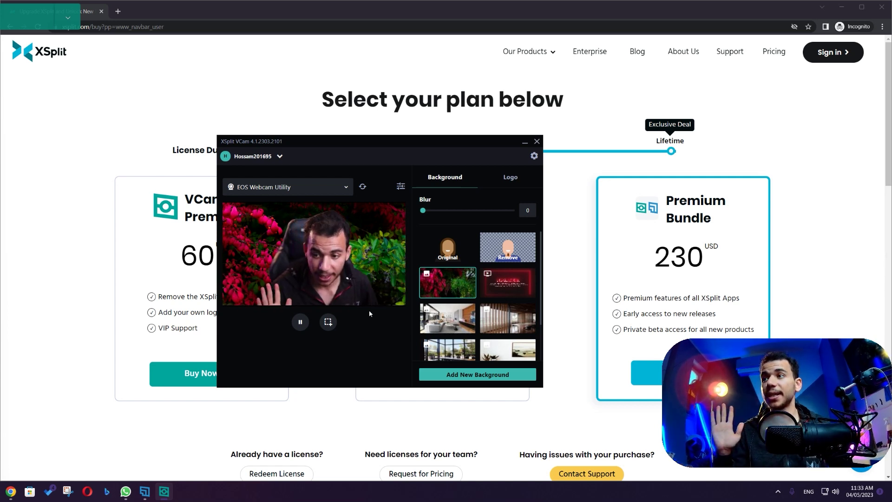
{"action": "left_click", "coordinate": [447, 318]}
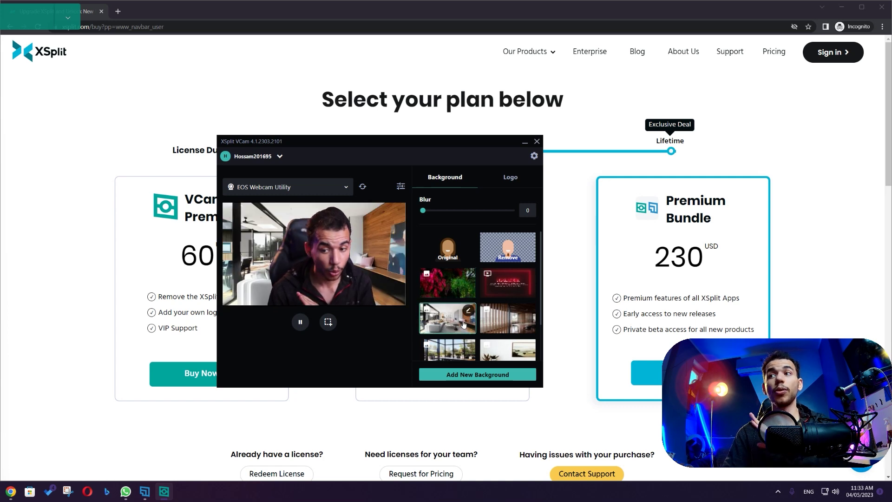
{"action": "scroll", "coordinate": [506, 311], "scroll_direction": "down", "scroll_amount": 2}
{"action": "left_click", "coordinate": [519, 304]}
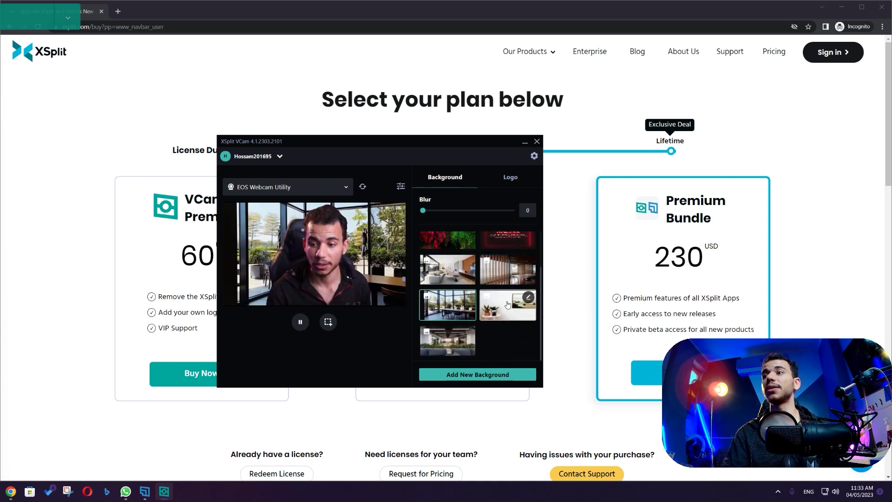
{"action": "left_click", "coordinate": [448, 344]}
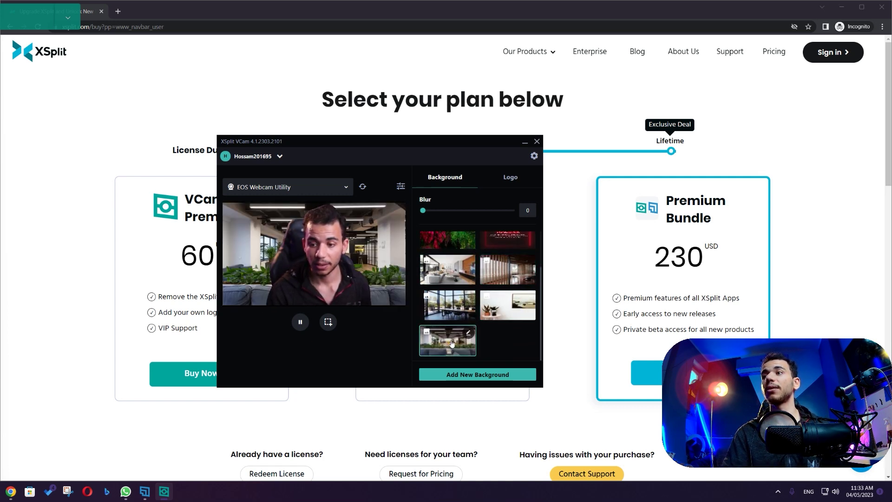
{"action": "scroll", "coordinate": [489, 327], "scroll_direction": "up", "scroll_amount": 3}
{"action": "left_click", "coordinate": [453, 289]}
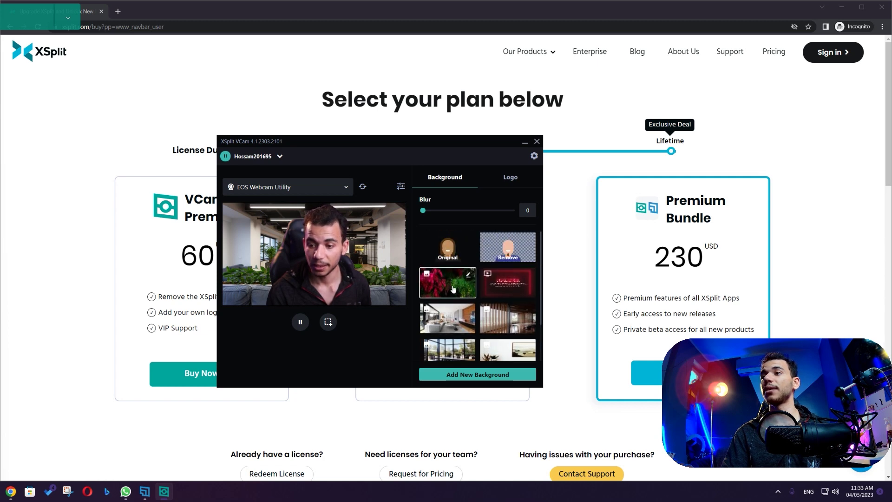
{"action": "left_click", "coordinate": [511, 296]}
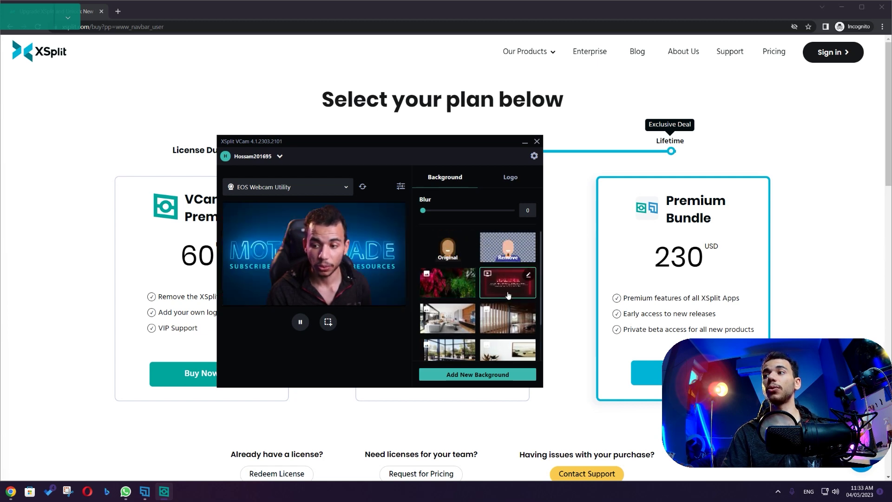
Overlay the saved person image as a logo on the webcam video and return to the background options.
{"action": "left_click", "coordinate": [507, 177]}
{"action": "left_click", "coordinate": [507, 211]}
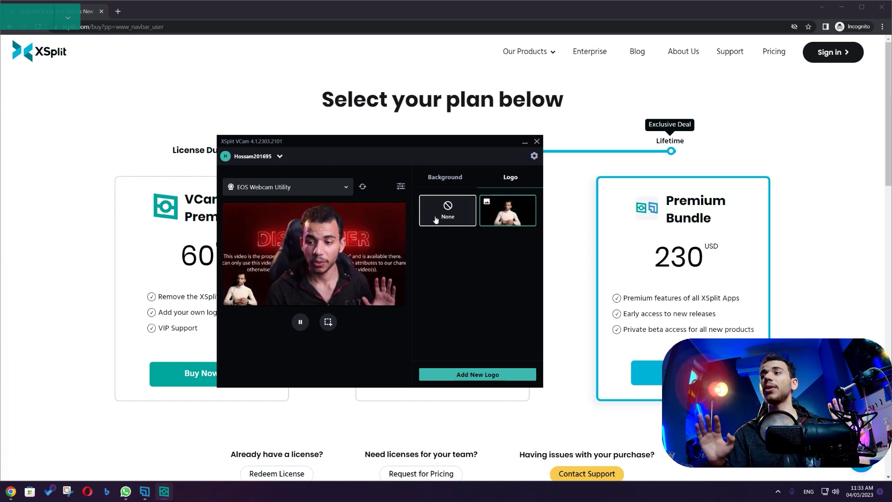
{"action": "left_click", "coordinate": [423, 184]}
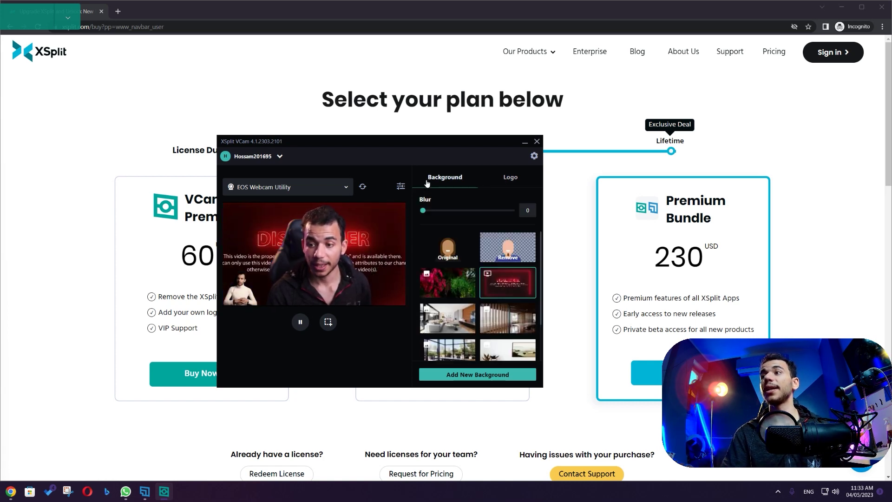
Turn on Remove Chair in the camera settings and close them.
{"action": "left_click", "coordinate": [401, 188]}
{"action": "left_click", "coordinate": [523, 203]}
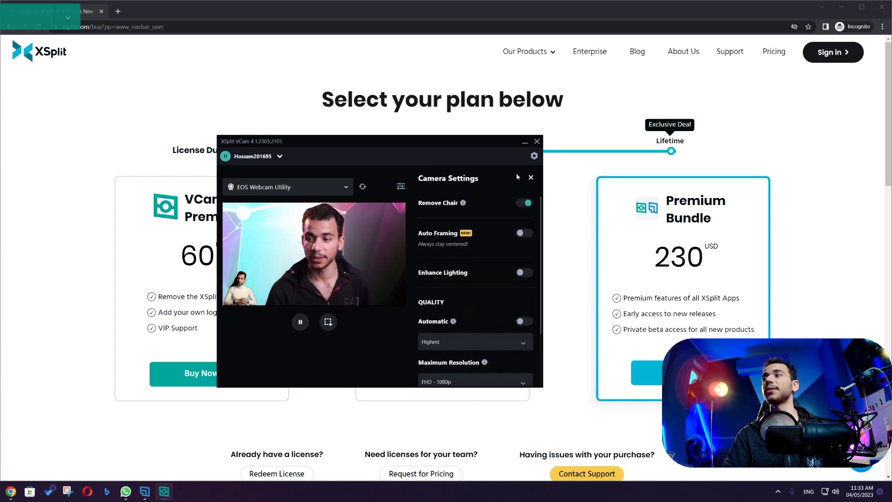
{"action": "left_click", "coordinate": [531, 177]}
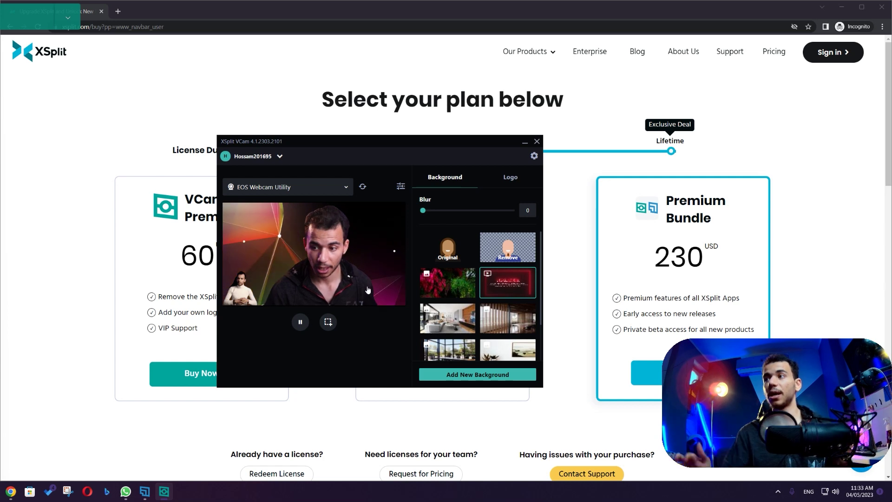
Try the flower background, restore the Original one, and adjust its blur through 28 and 100 to 31.
{"action": "left_click", "coordinate": [448, 291]}
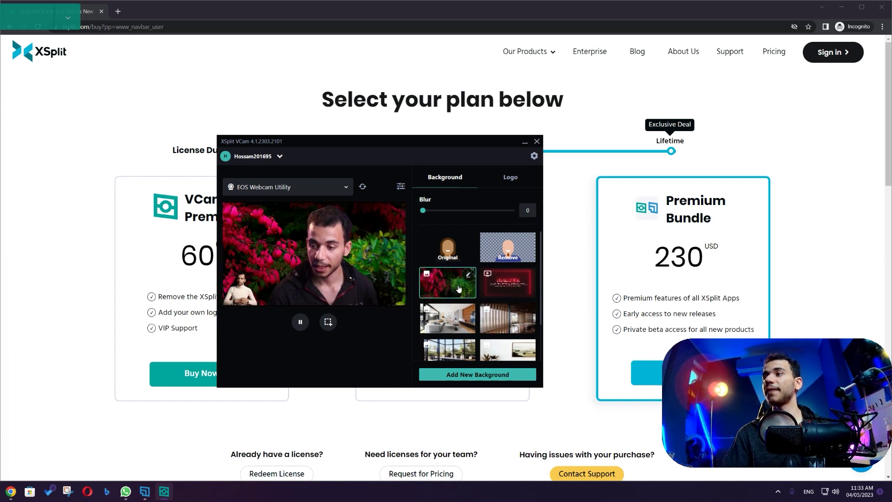
{"action": "left_click", "coordinate": [443, 255]}
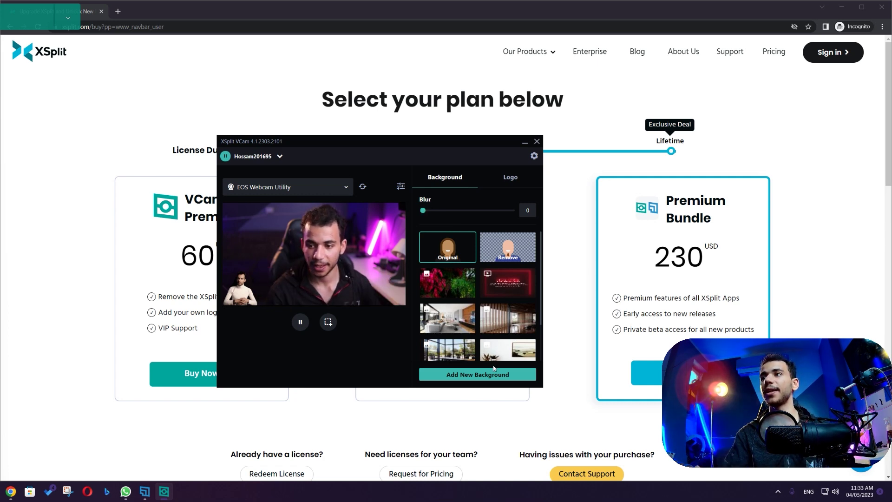
{"action": "left_click_drag", "start_coordinate": [423, 211], "coordinate": [448, 210]}
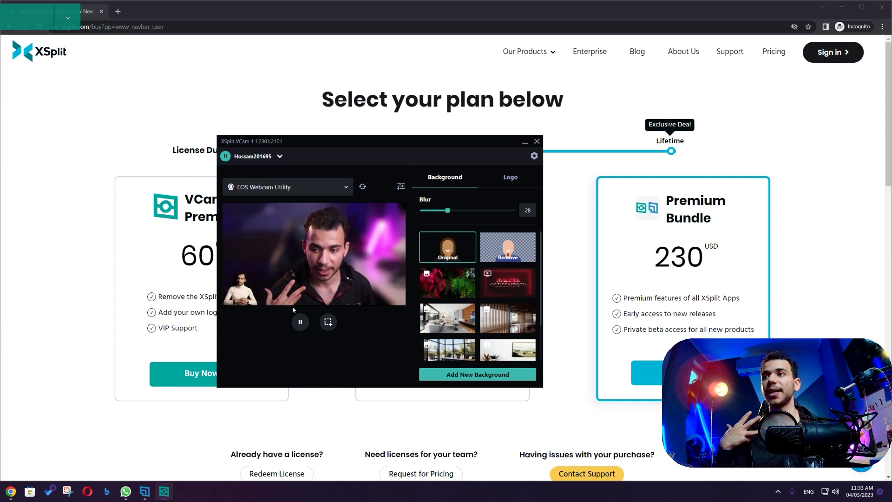
{"action": "left_click_drag", "start_coordinate": [447, 210], "coordinate": [513, 211]}
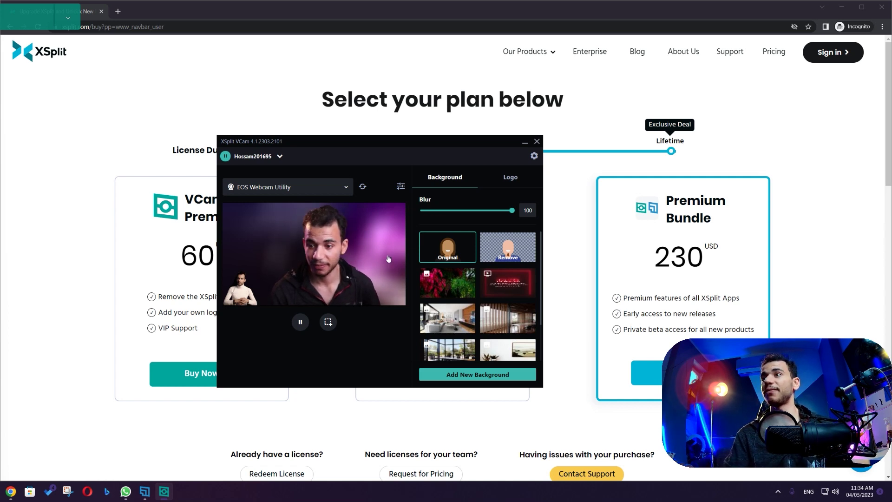
{"action": "left_click", "coordinate": [511, 179]}
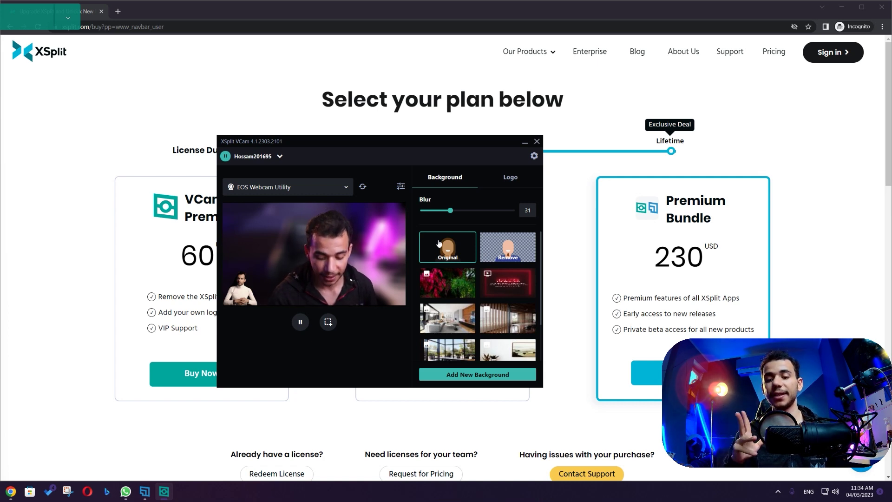
Turn on Auto Framing in the camera settings and set its speed to 70.
{"action": "left_click", "coordinate": [400, 185]}
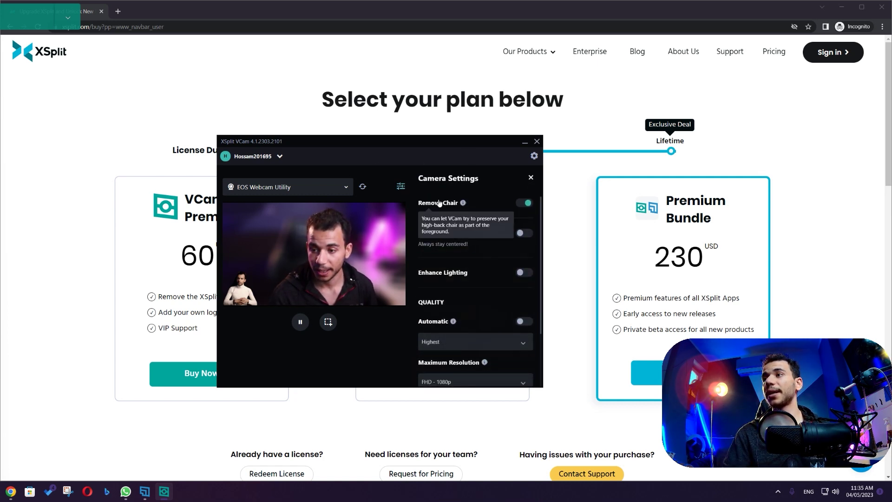
{"action": "left_click", "coordinate": [523, 233]}
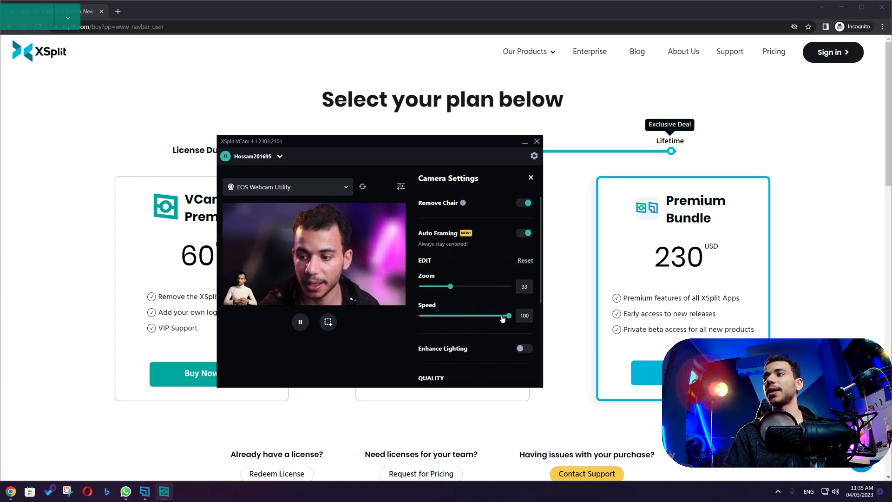
{"action": "left_click_drag", "start_coordinate": [506, 318], "coordinate": [483, 320]}
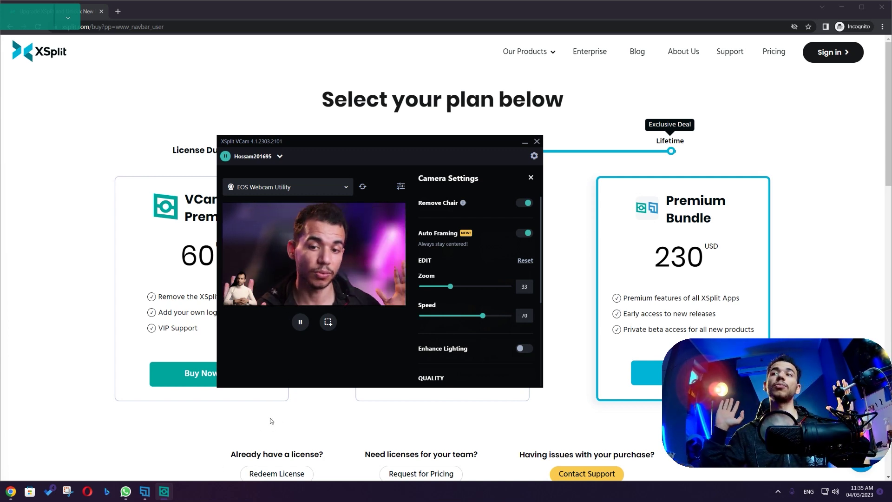
Turn on Enhance Lighting in the camera settings.
{"action": "left_click", "coordinate": [522, 348]}
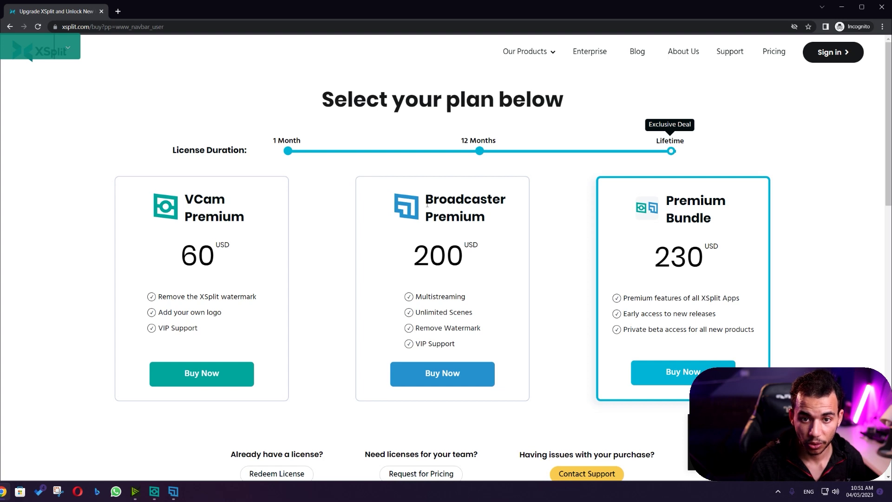
Compare the plan prices on the XSplit pricing page for the 1 Month, 12 Months and Lifetime license durations, highlighting VCam Premium's 12-month price.
{"action": "left_click", "coordinate": [287, 151]}
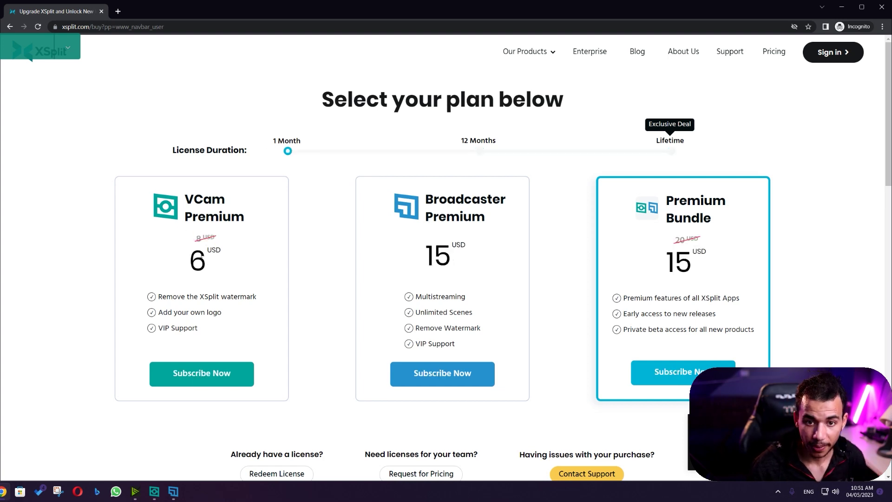
{"action": "left_click", "coordinate": [474, 156]}
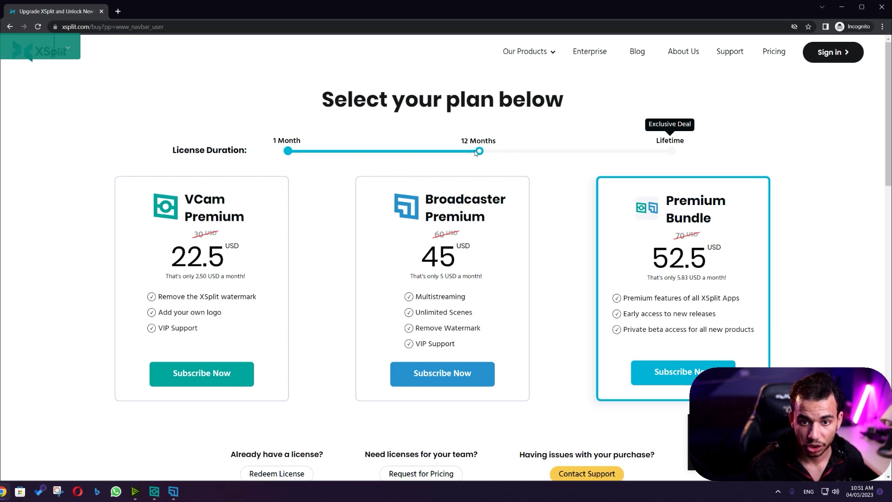
{"action": "left_click_drag", "start_coordinate": [171, 260], "coordinate": [228, 258]}
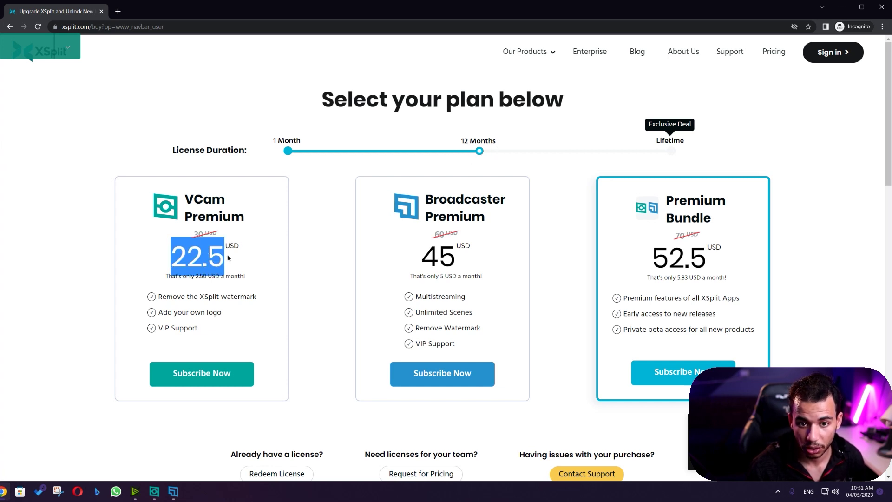
{"action": "left_click", "coordinate": [190, 262]}
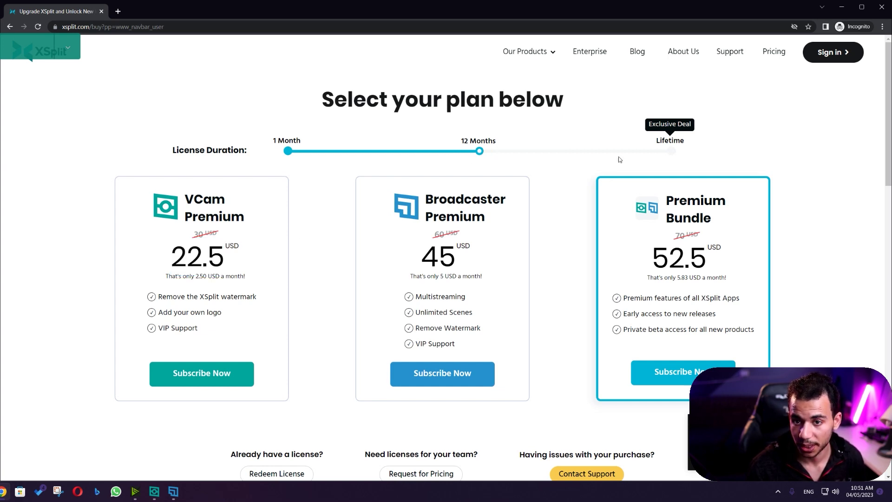
{"action": "left_click", "coordinate": [669, 147]}
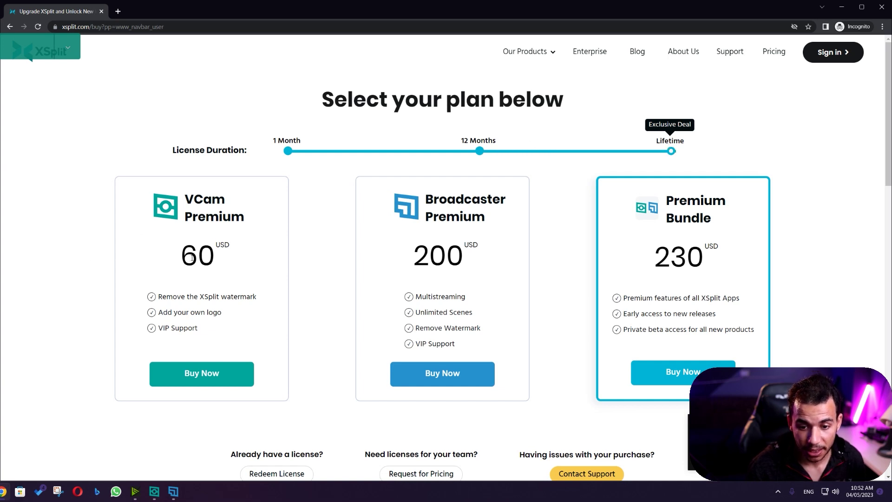